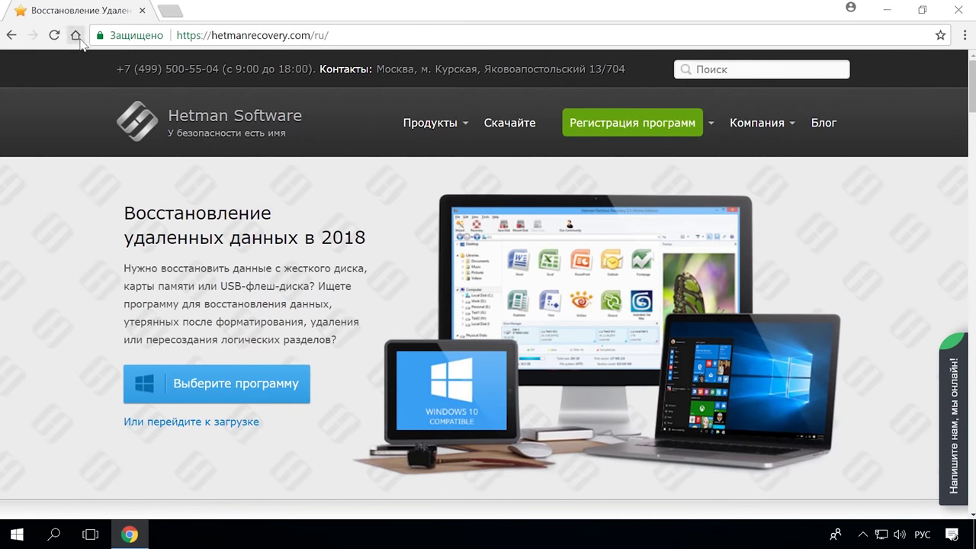
# - Open the Partition Recovery page from the company's program list and download the free Hetman Partition Recovery 2.8
pyautogui.scroll(-12, 81, 119)
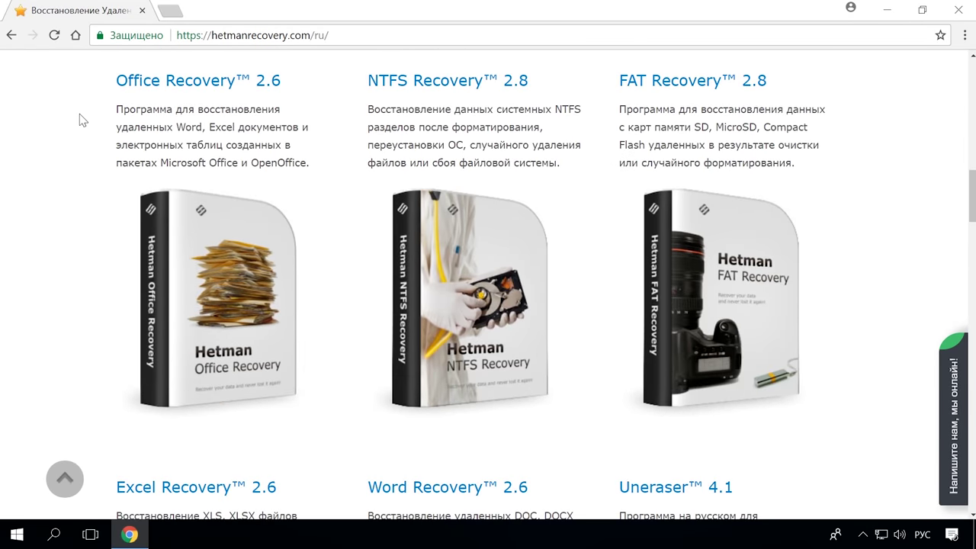
pyautogui.scroll(-5, 81, 119)
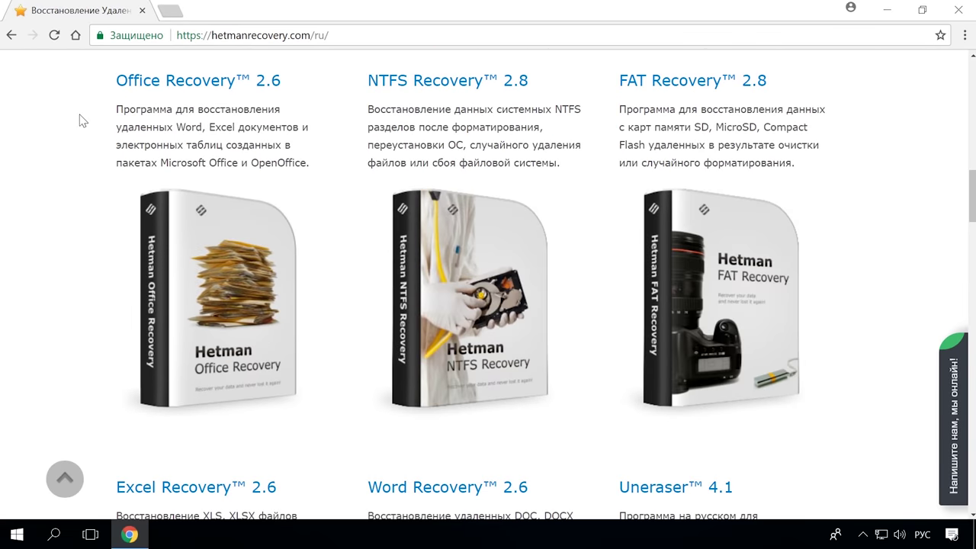
pyautogui.scroll(6, 81, 119)
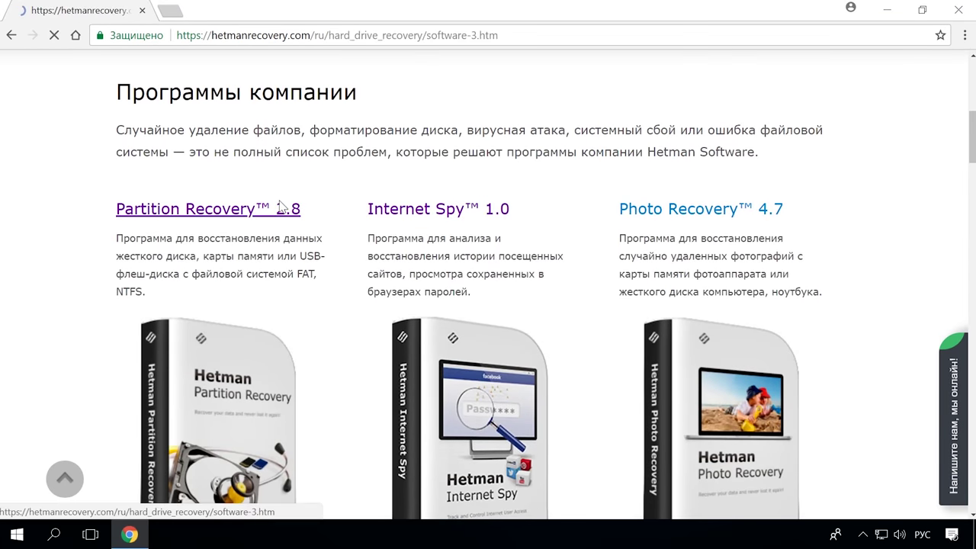
pyautogui.click(263, 210)
pyautogui.scroll(-3, 338, 218)
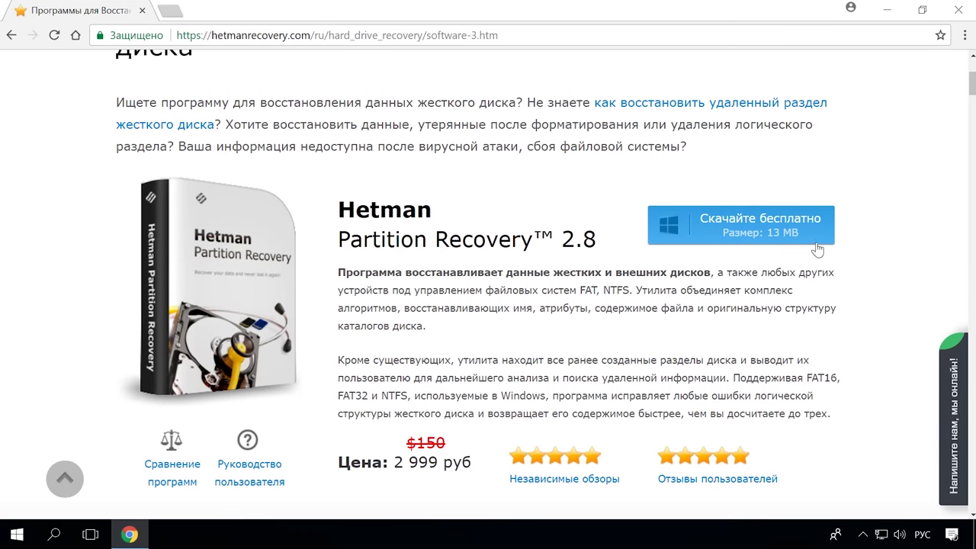
pyautogui.click(786, 227)
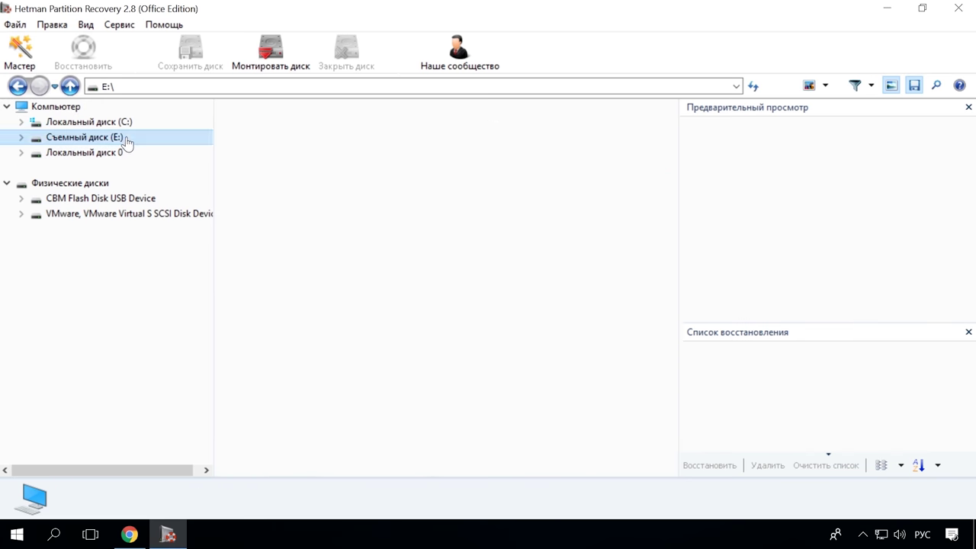
# - Scan the removable disk (E:) in Hetman Partition Recovery and preview its deleted flower picture, model-2436214_1920.jpg and Word document
pyautogui.doubleClick(124, 144)
pyautogui.click(588, 412)
pyautogui.click(596, 415)
pyautogui.scroll(-3, 600, 316)
pyautogui.click(315, 393)
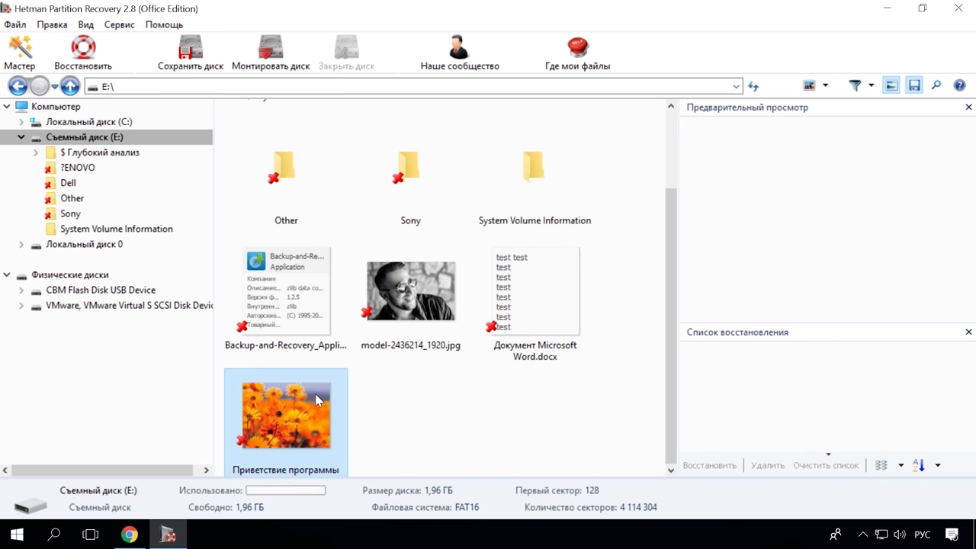
pyautogui.click(404, 294)
pyautogui.click(533, 293)
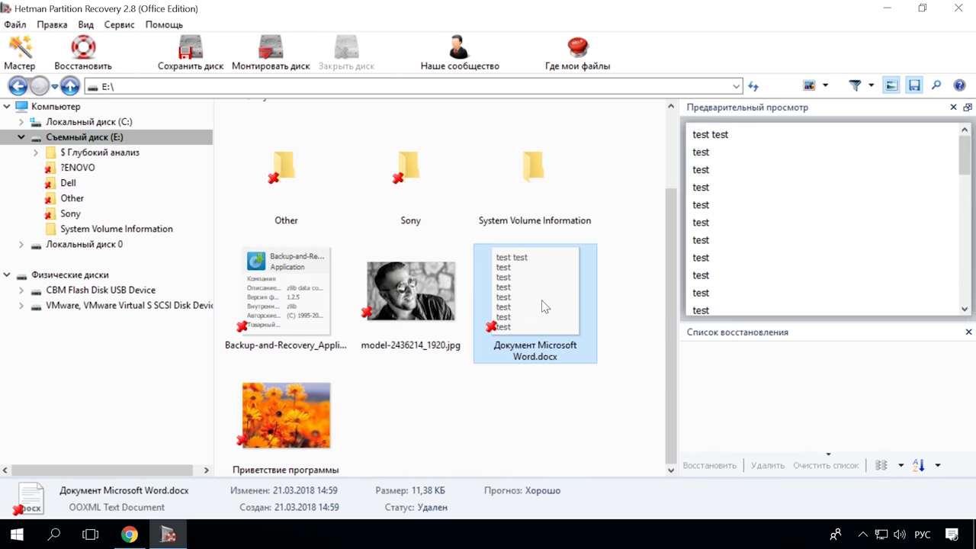
# - Start recovering the deleted image CB_Green_AssistVAIOButton.jpg from the Sony folder
pyautogui.click(96, 215)
pyautogui.click(398, 173)
pyautogui.rightClick(397, 169)
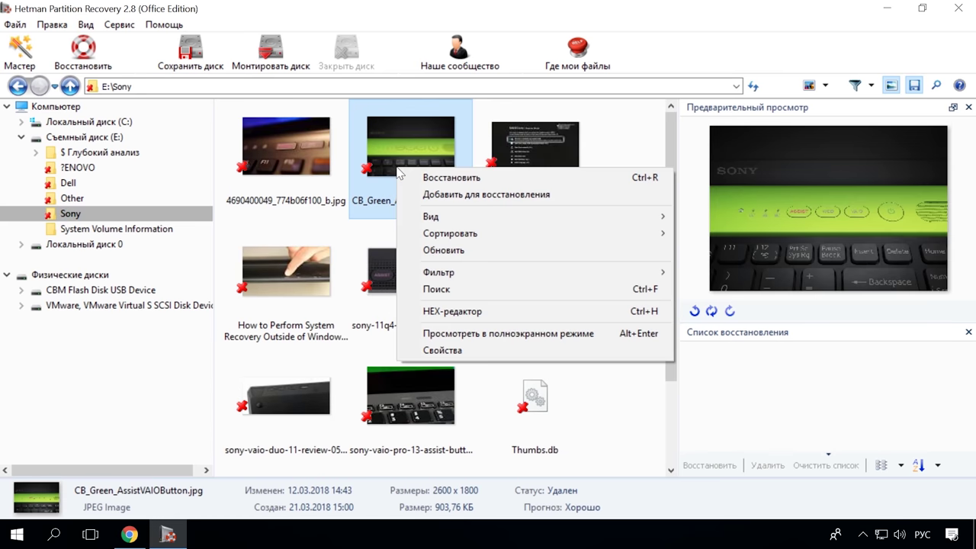
pyautogui.click(466, 184)
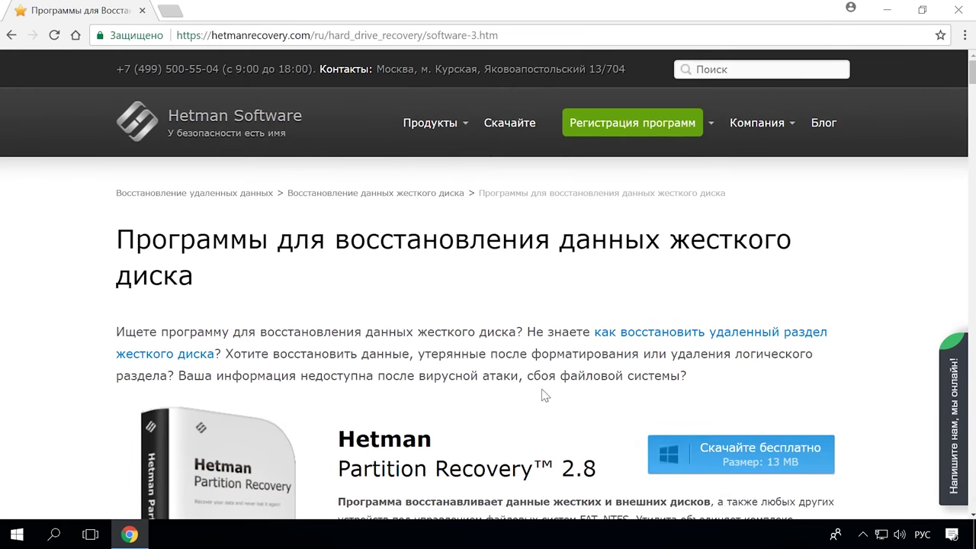
# - Browse the Hetman Software blog in Chrome and open the article on converting a Mac-formatted disk to a Windows disk
pyautogui.click(823, 123)
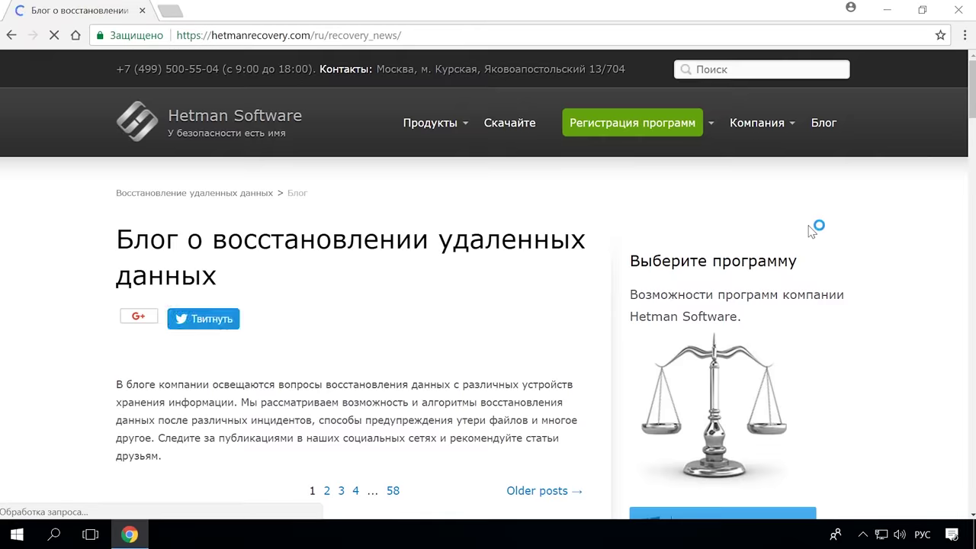
pyautogui.scroll(-4, 810, 236)
pyautogui.scroll(-12, 810, 236)
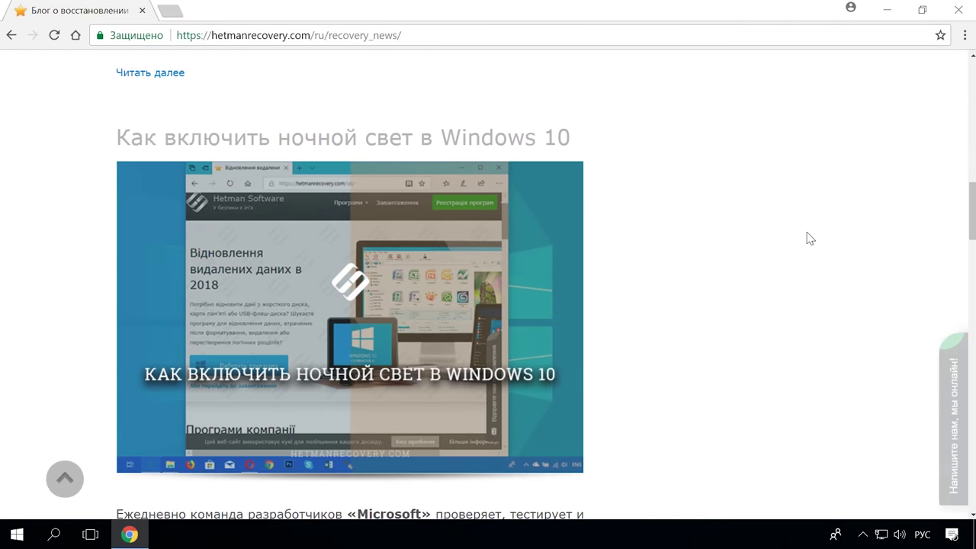
pyautogui.scroll(-10, 810, 239)
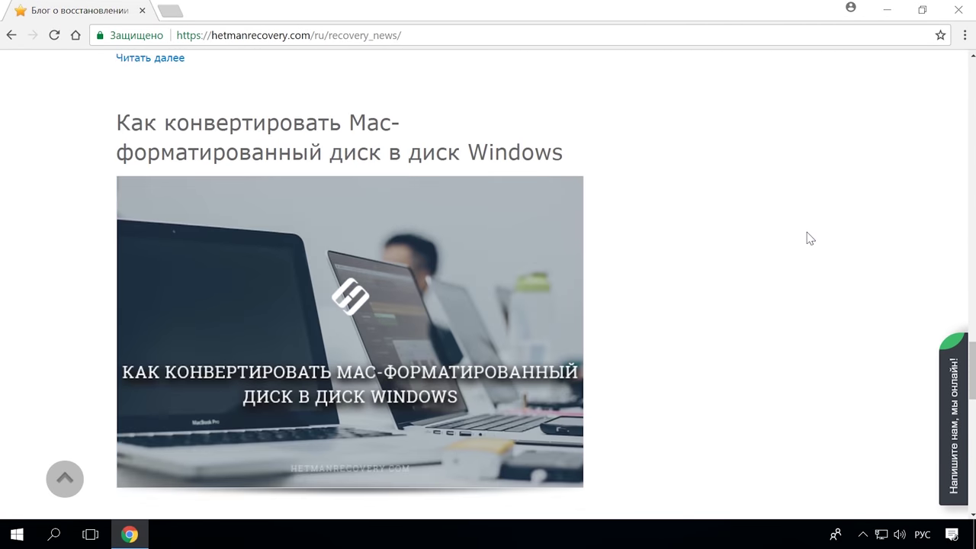
pyautogui.click(523, 153)
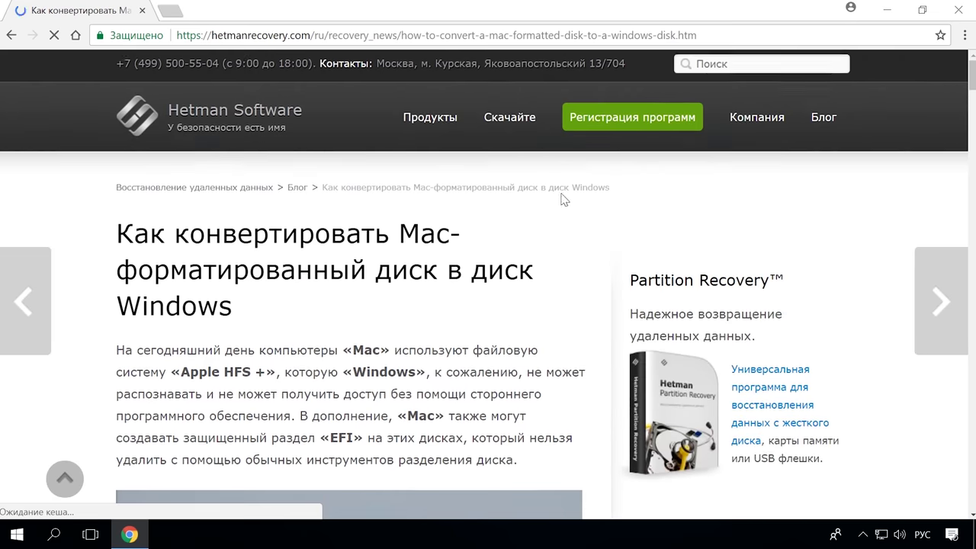
# - Skim the Mac disk conversion article and open the website's online chat
pyautogui.scroll(-9, 564, 212)
pyautogui.scroll(-10, 564, 211)
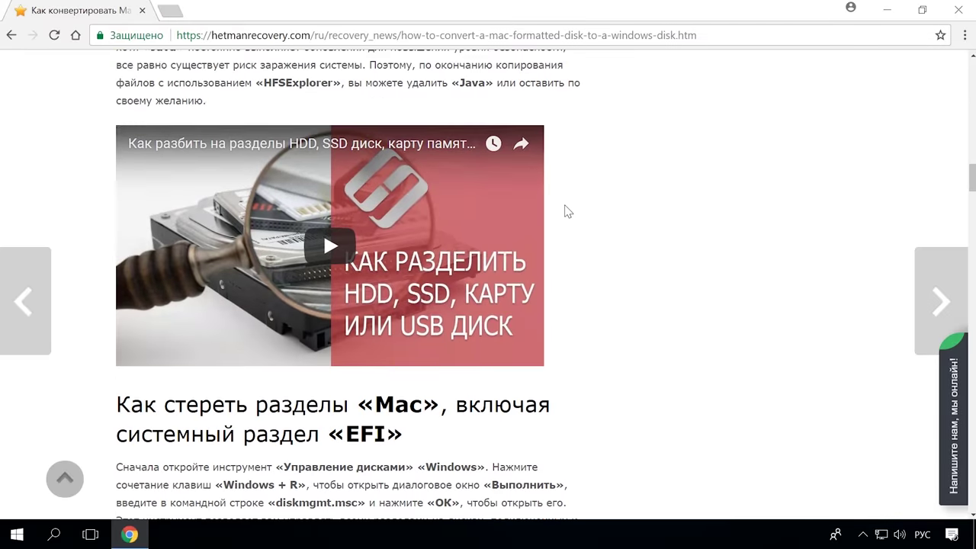
pyautogui.scroll(-4, 564, 211)
pyautogui.click(950, 414)
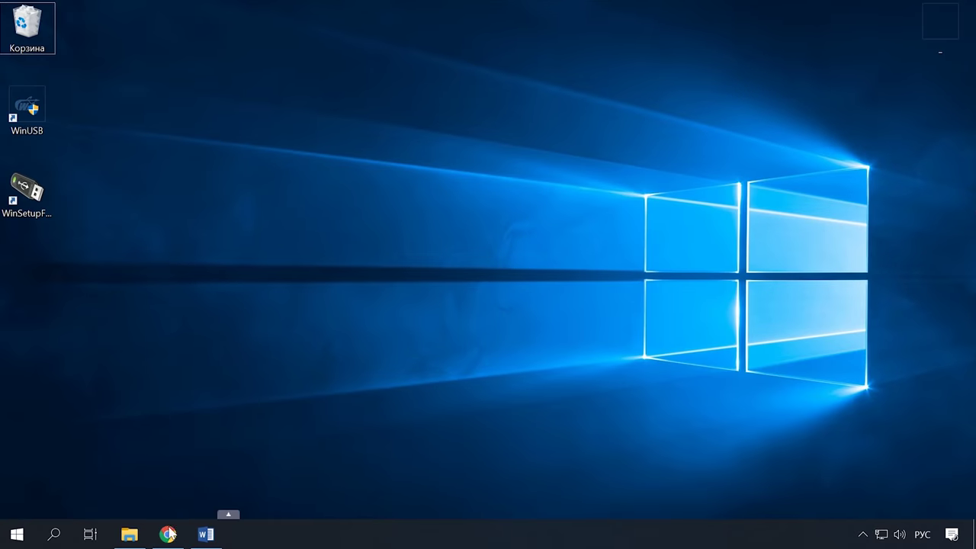
# - View the WinUSB website in Chrome, minimize the browser and launch WinUSB from the desktop
pyautogui.click(168, 534)
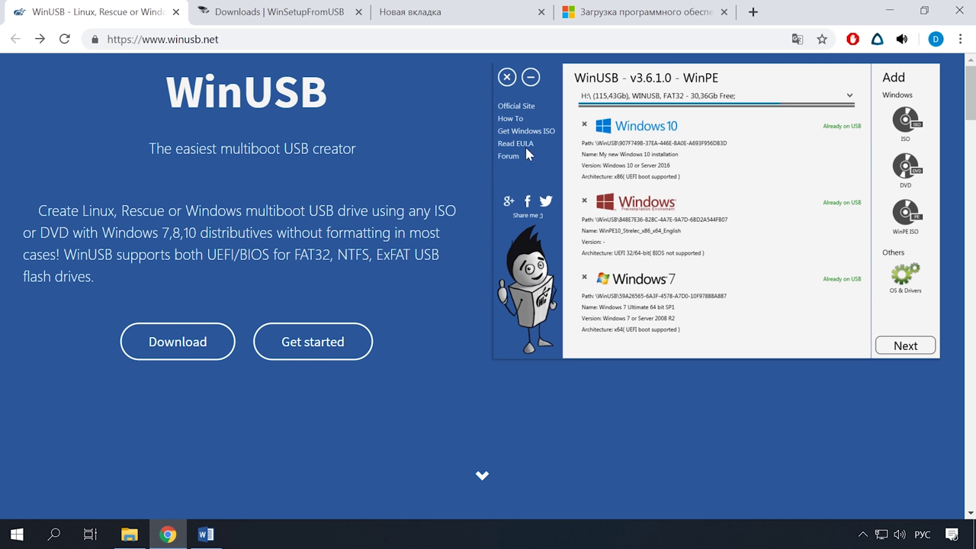
pyautogui.click(887, 12)
pyautogui.doubleClick(26, 111)
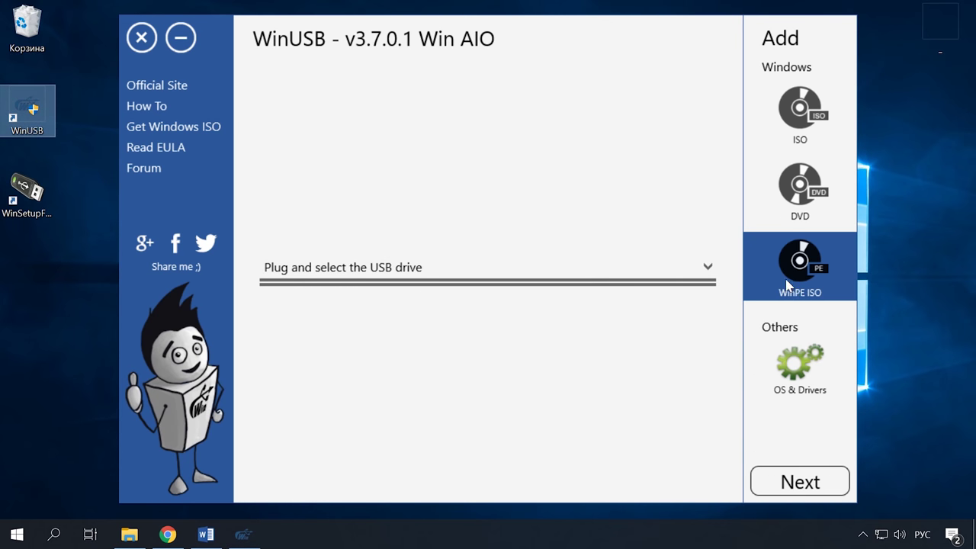
# - Examine the Ubuntu, AVG rescue and Eset Nod32 options under OS & Drivers in WinUSB
pyautogui.click(799, 360)
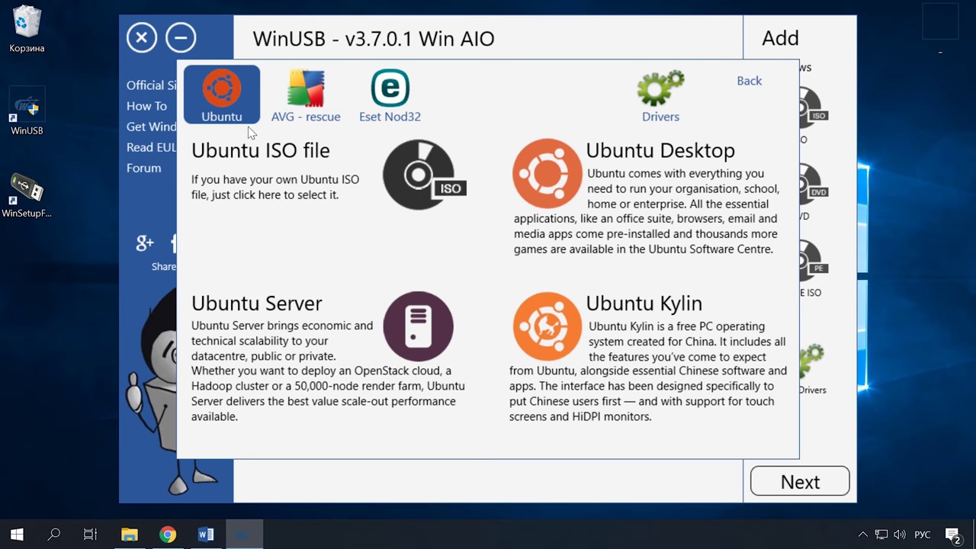
pyautogui.click(295, 117)
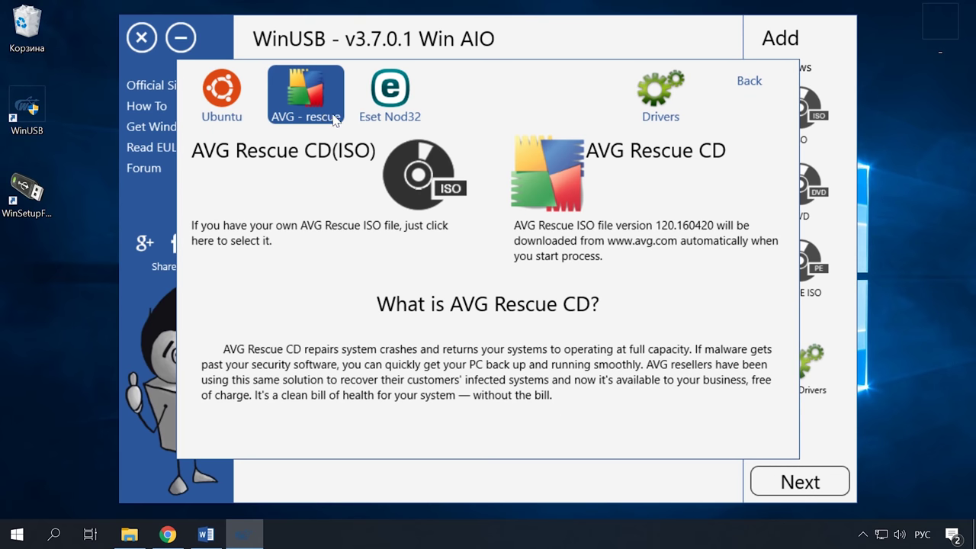
pyautogui.click(374, 116)
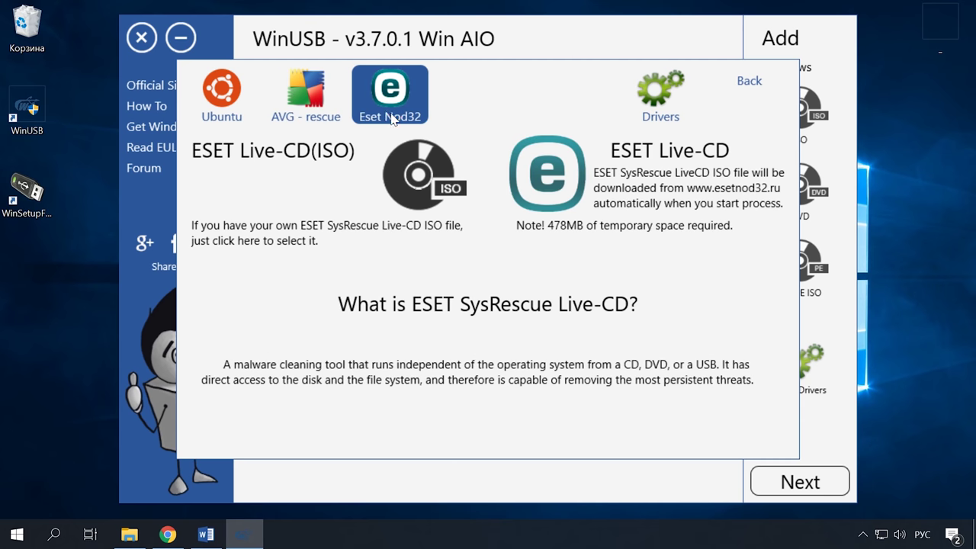
pyautogui.click(242, 119)
pyautogui.click(713, 146)
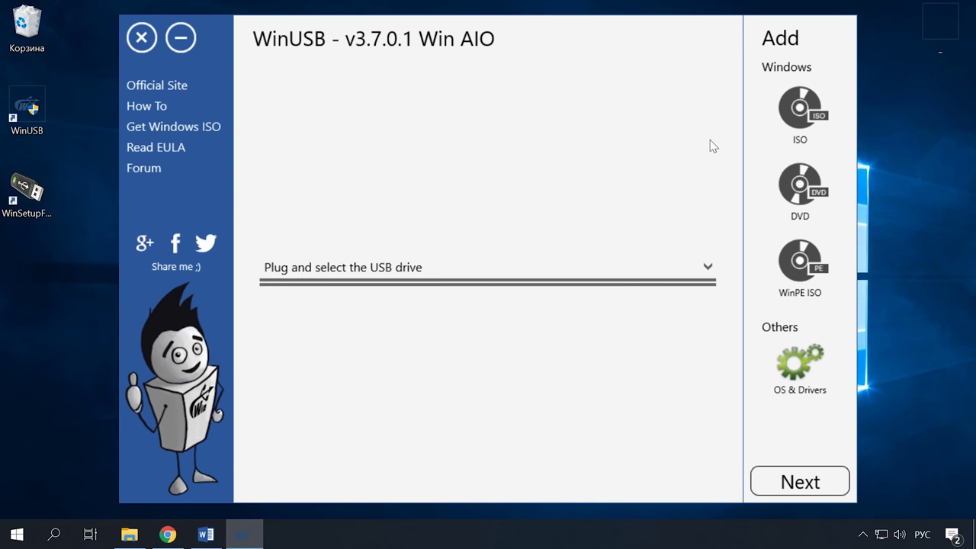
# - Run WinUSB.exe from the Downloads folder as administrator
pyautogui.click(168, 534)
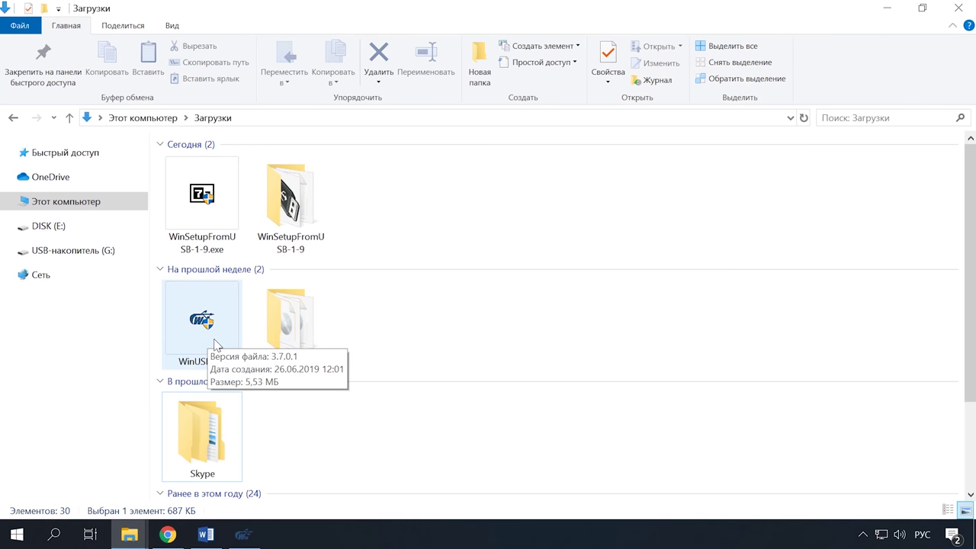
pyautogui.click(210, 343)
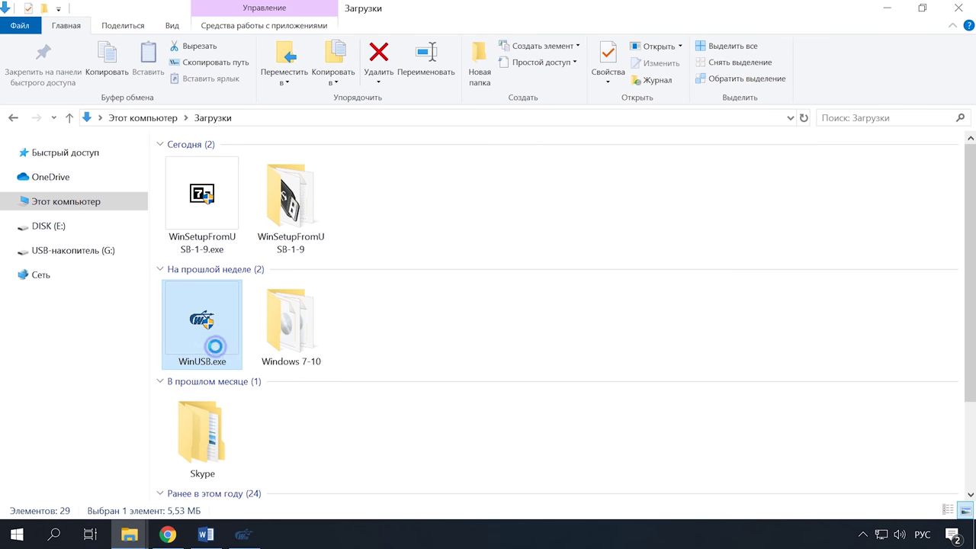
pyautogui.rightClick(215, 343)
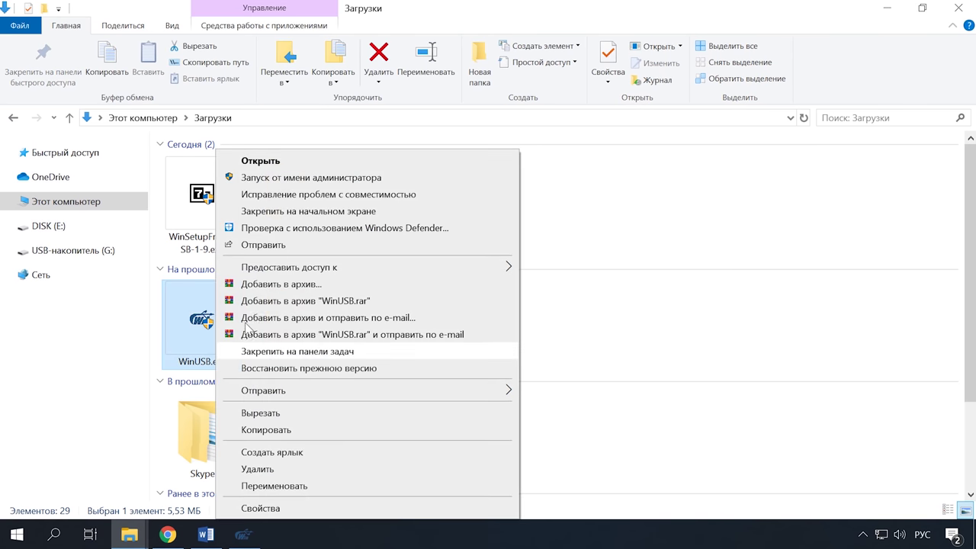
pyautogui.click(348, 180)
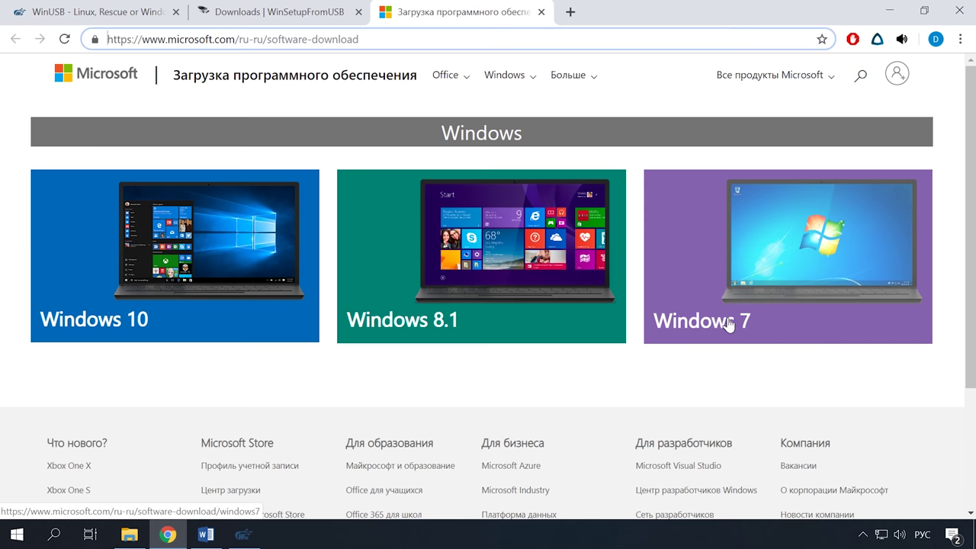
# - Open the Windows 7 download page on Microsoft's software download site in Chrome and check its product key requirements
pyautogui.click(757, 324)
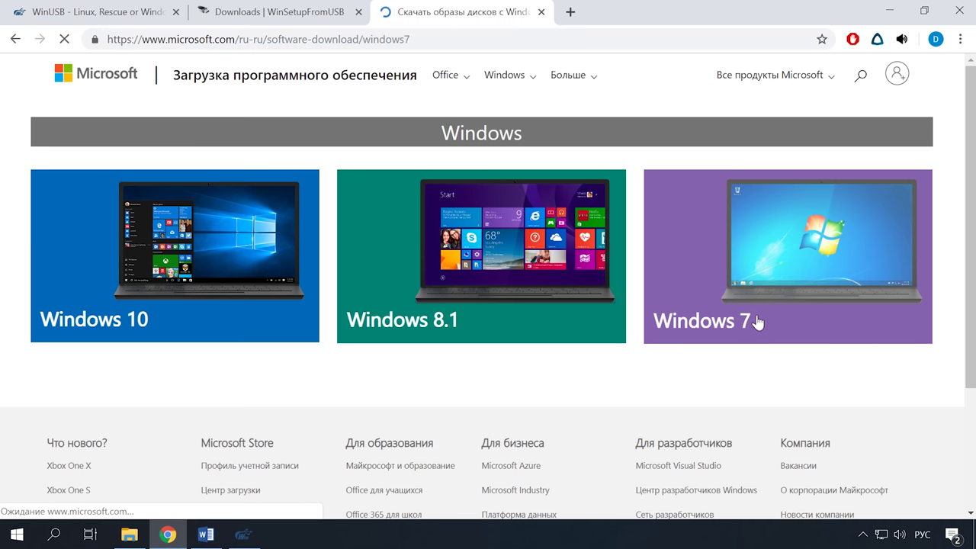
pyautogui.scroll(-6, 208, 362)
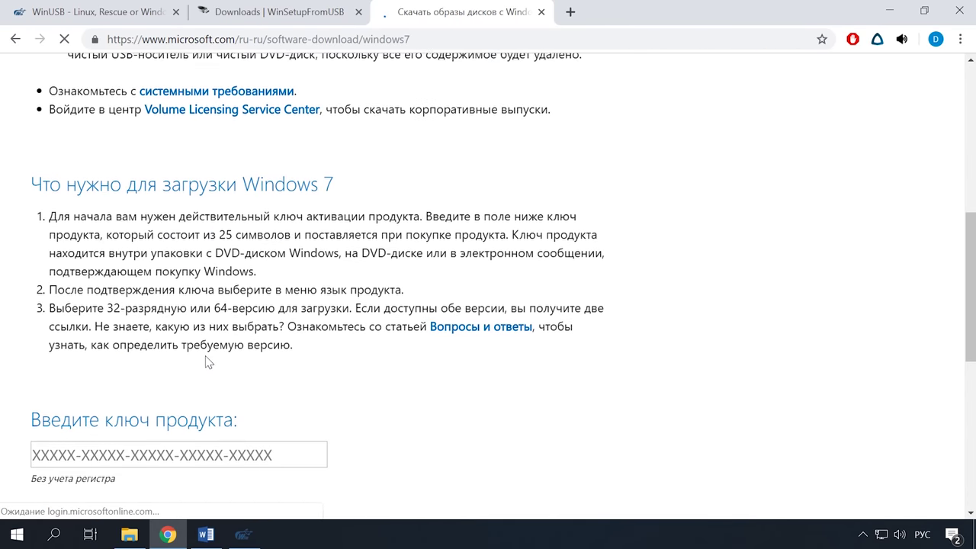
pyautogui.scroll(-2, 139, 304)
pyautogui.click(115, 302)
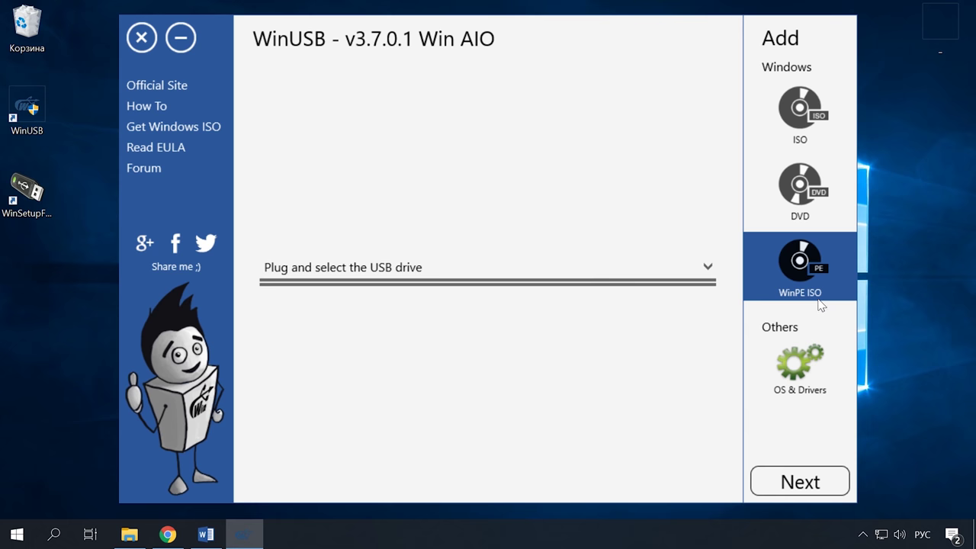
# - Review WinUSB's additional distributions again, including the DriverPack Network offer, and return to the main window
pyautogui.click(811, 373)
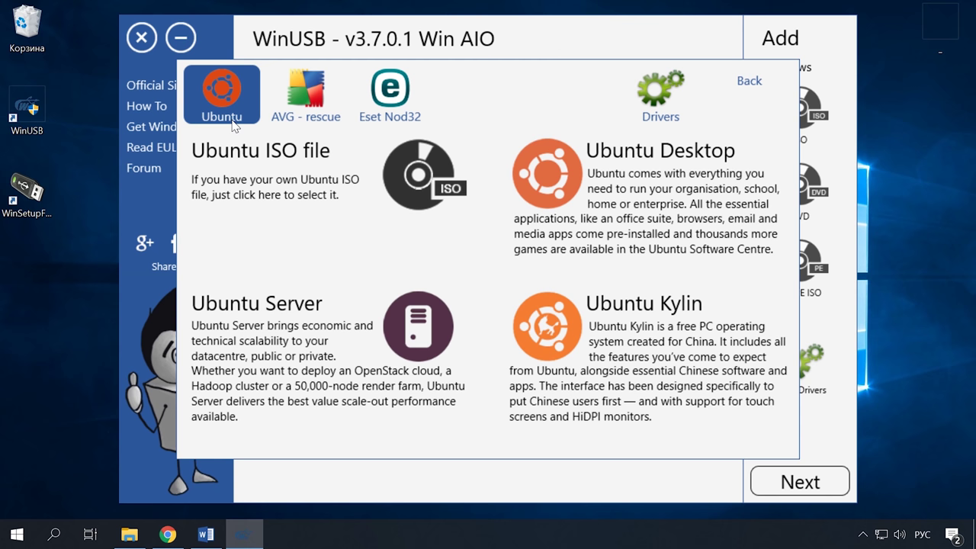
pyautogui.click(290, 127)
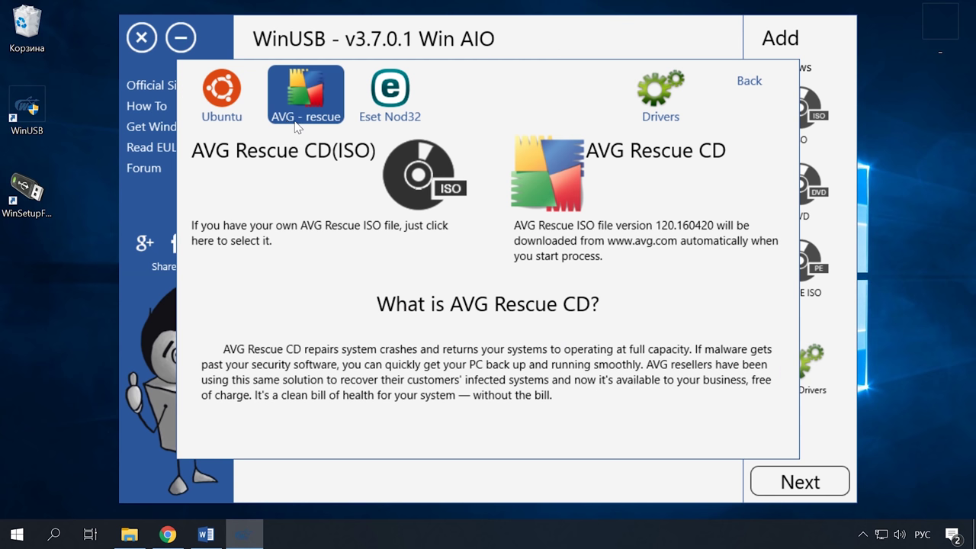
pyautogui.click(372, 127)
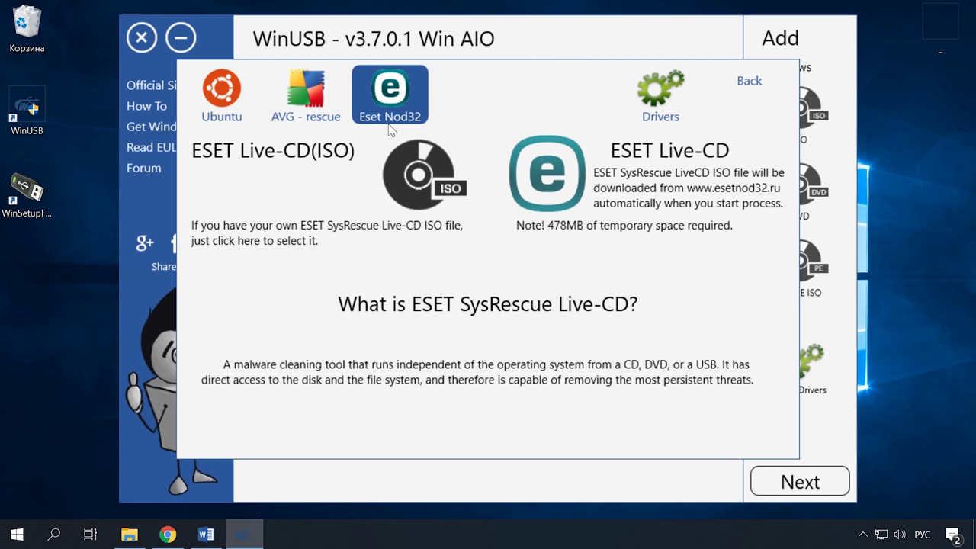
pyautogui.click(660, 99)
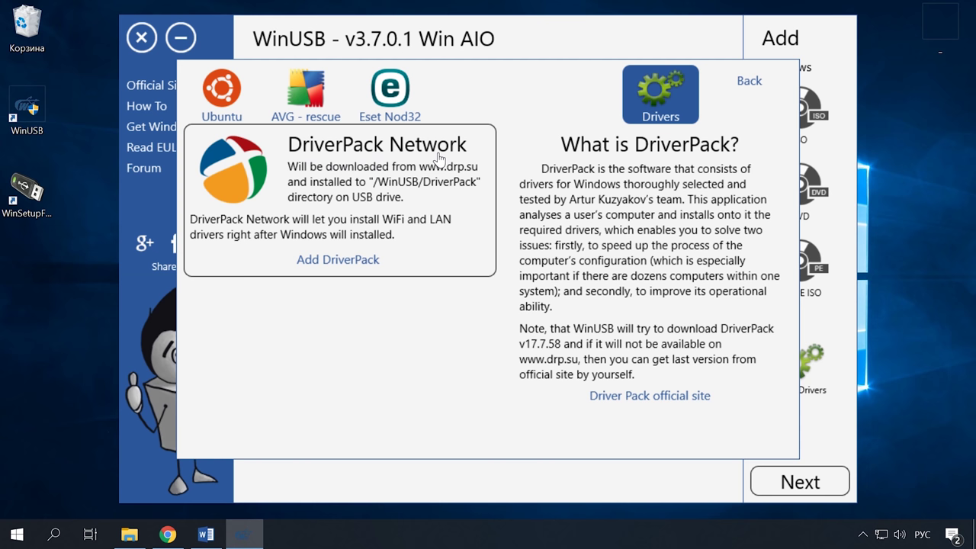
pyautogui.click(747, 86)
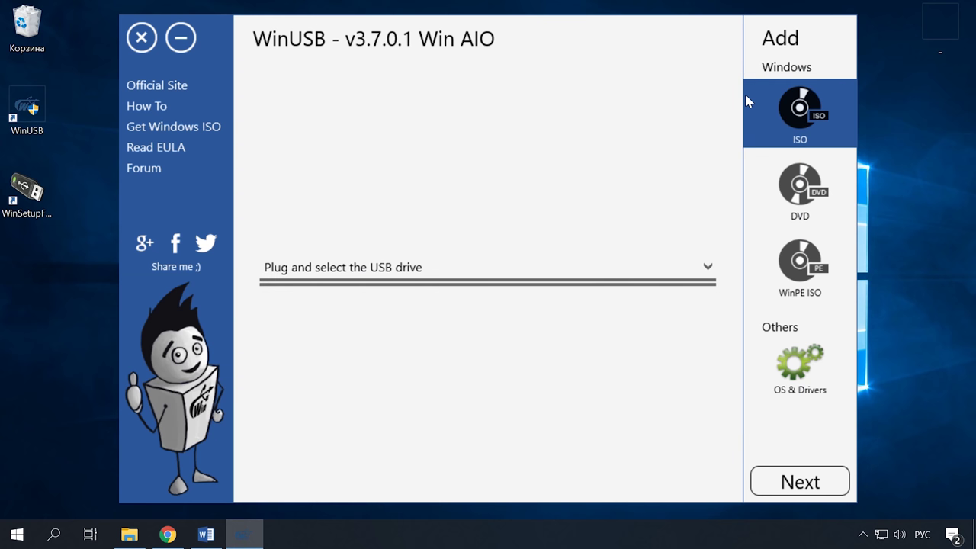
# - Add the Windows 7 ultimate_x64.iso image to the distribution list under the boot menu name "Windows 7 ultimate"
pyautogui.click(799, 143)
pyautogui.click(341, 124)
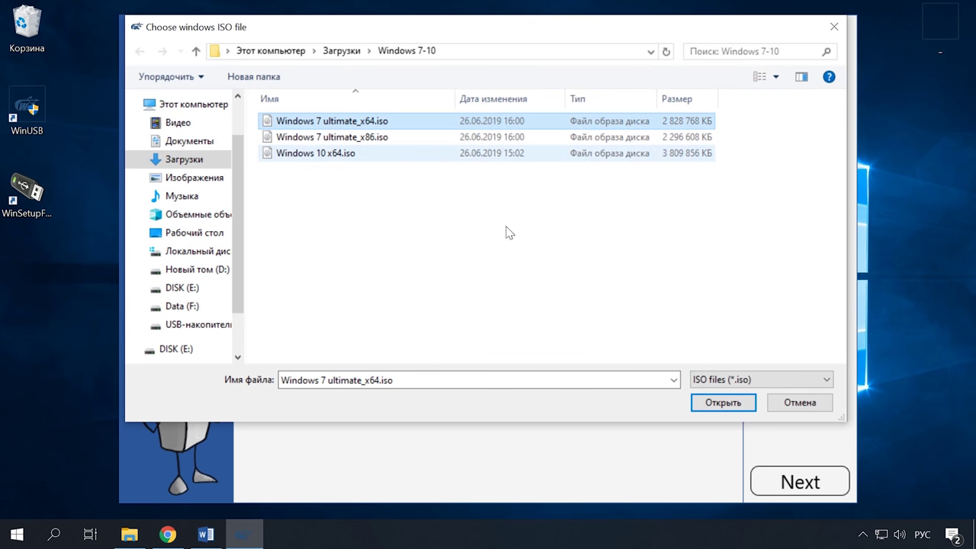
pyautogui.click(724, 404)
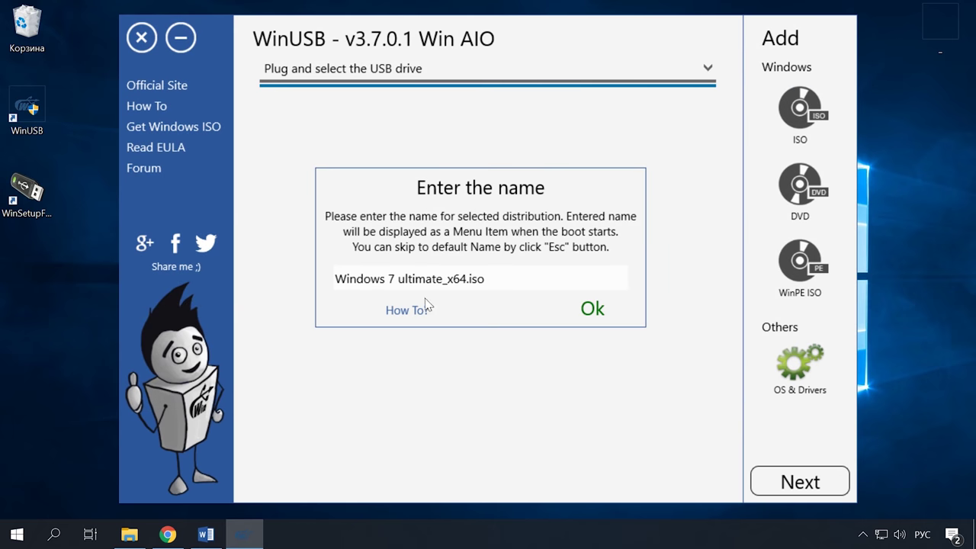
pyautogui.moveTo(497, 280); pyautogui.dragTo(410, 281)
pyautogui.click(590, 314)
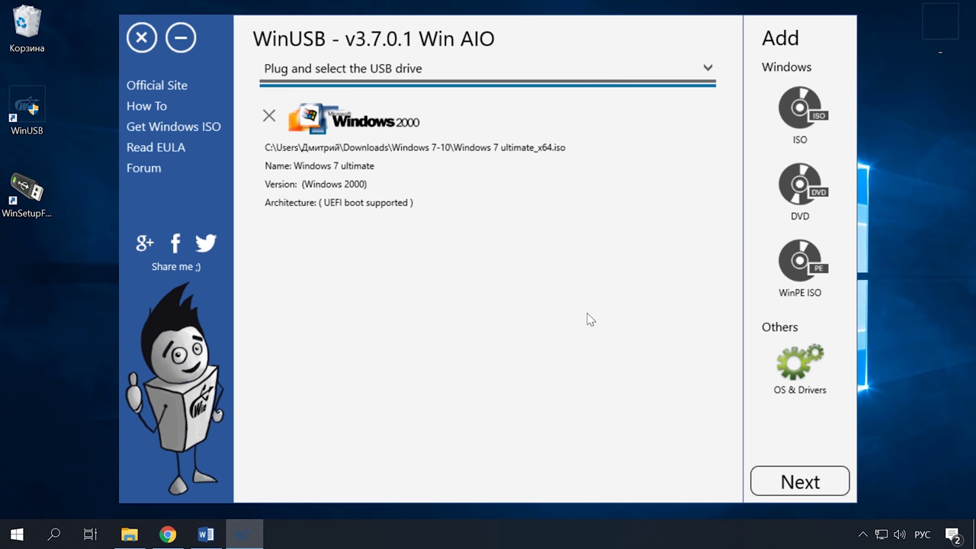
# - Add the Windows 10 x64.iso image under its default name and check the WinPE ISO file selection without adding an image
pyautogui.click(826, 145)
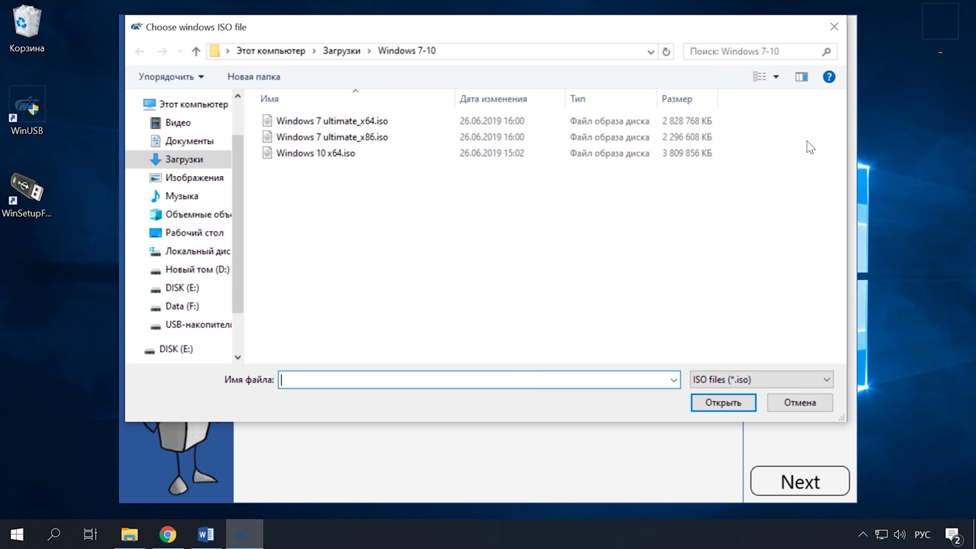
pyautogui.click(327, 155)
pyautogui.click(722, 402)
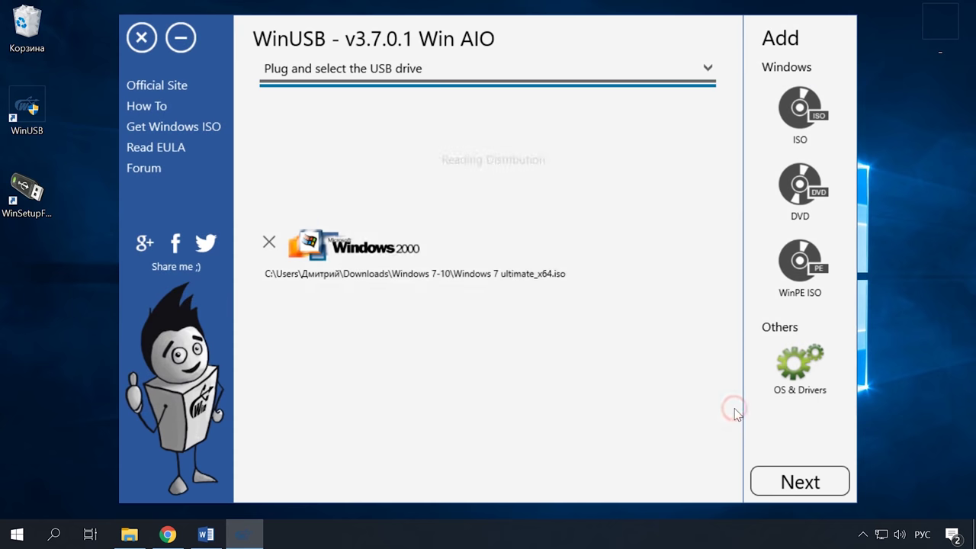
pyautogui.click(581, 319)
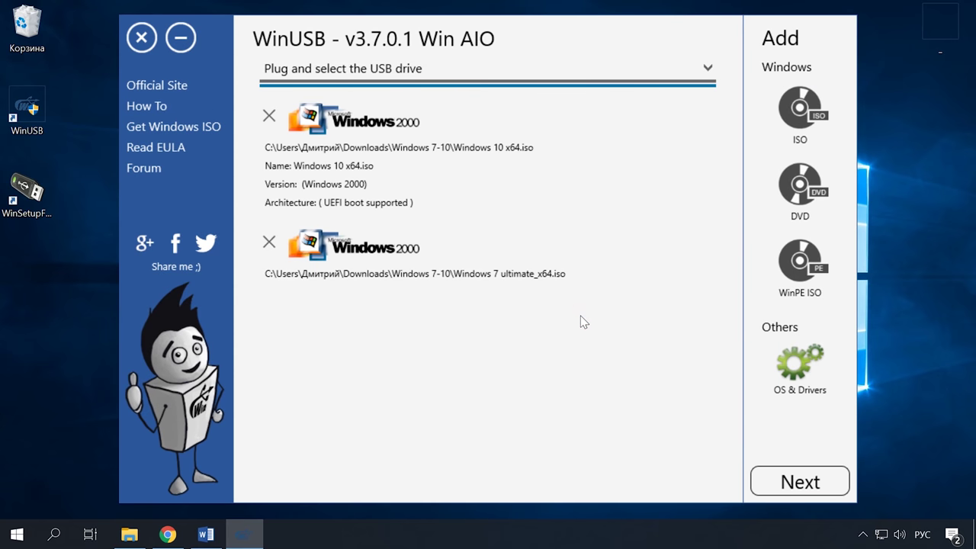
pyautogui.click(825, 299)
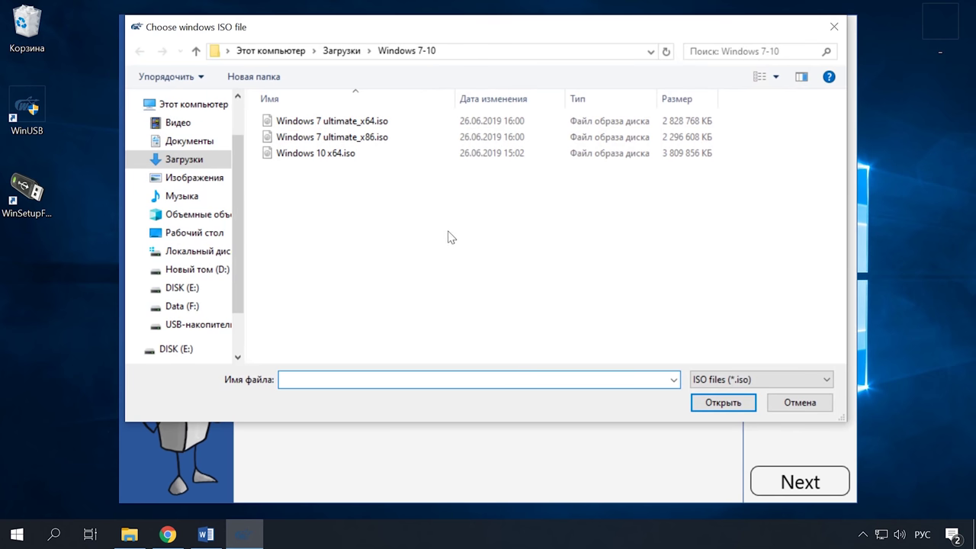
pyautogui.click(313, 155)
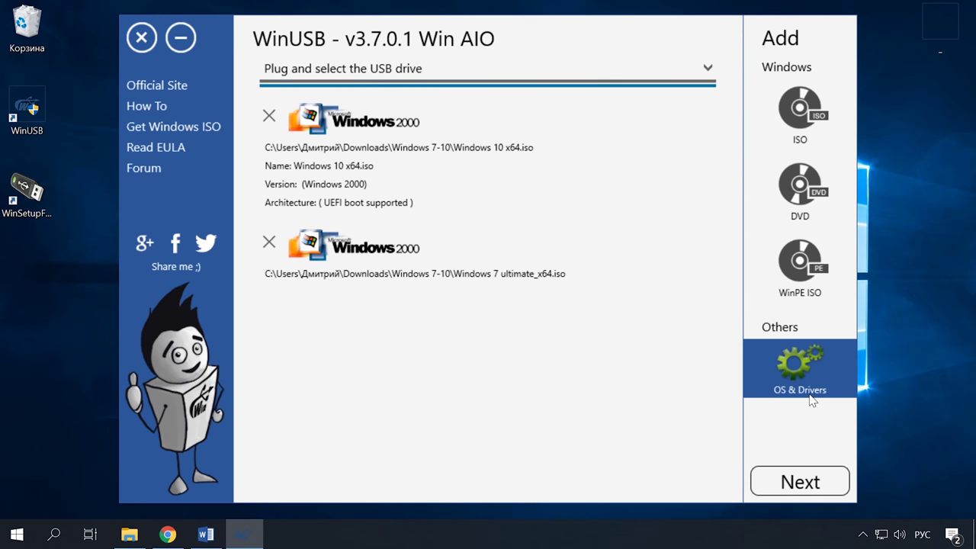
# - Add the 64-bit Ubuntu Desktop download to the distribution list under its default name, Ubuntu Desktop 18.04 64-bit
pyautogui.click(809, 398)
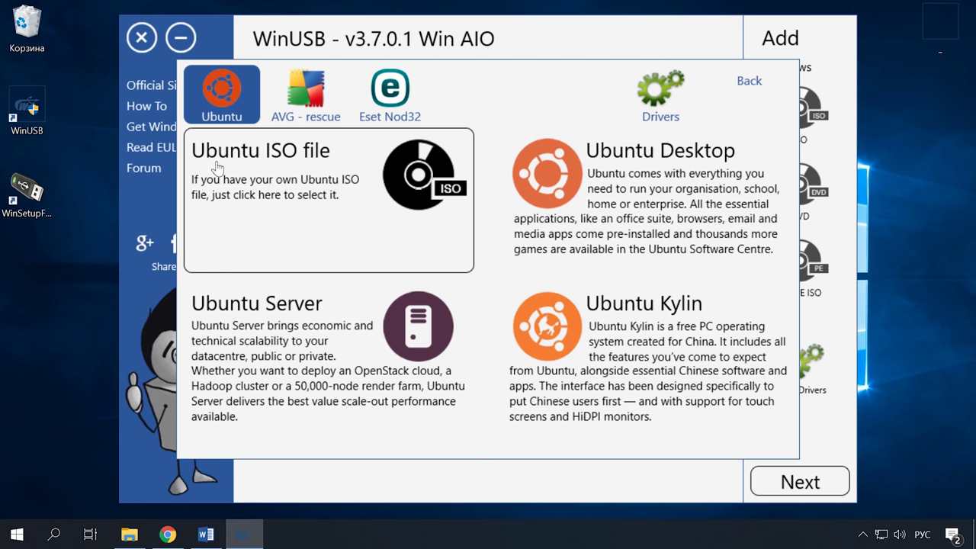
pyautogui.click(379, 204)
pyautogui.click(857, 446)
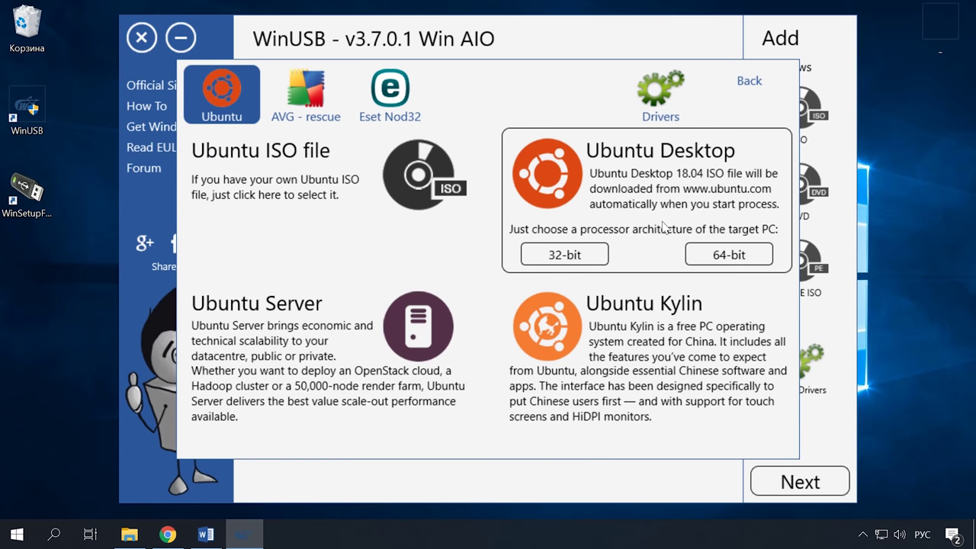
pyautogui.click(695, 265)
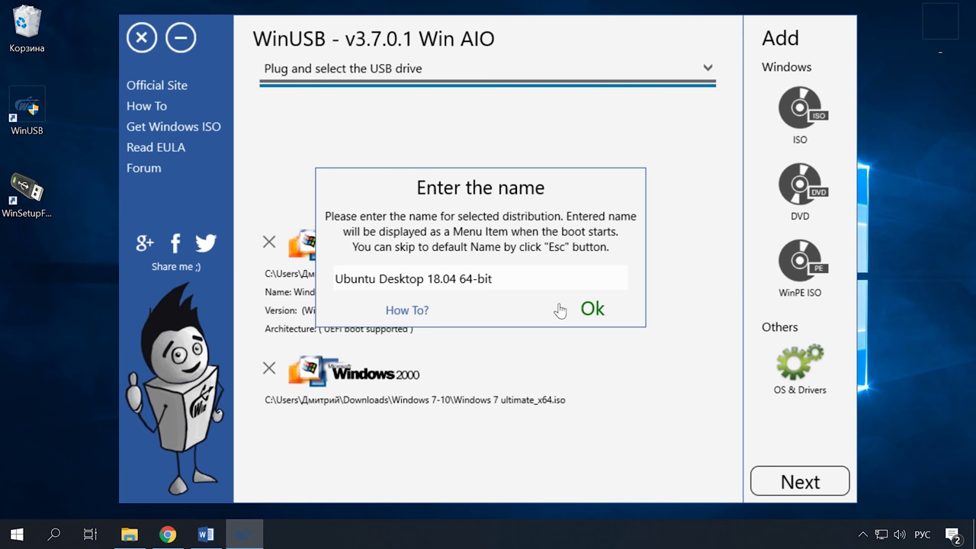
pyautogui.click(587, 309)
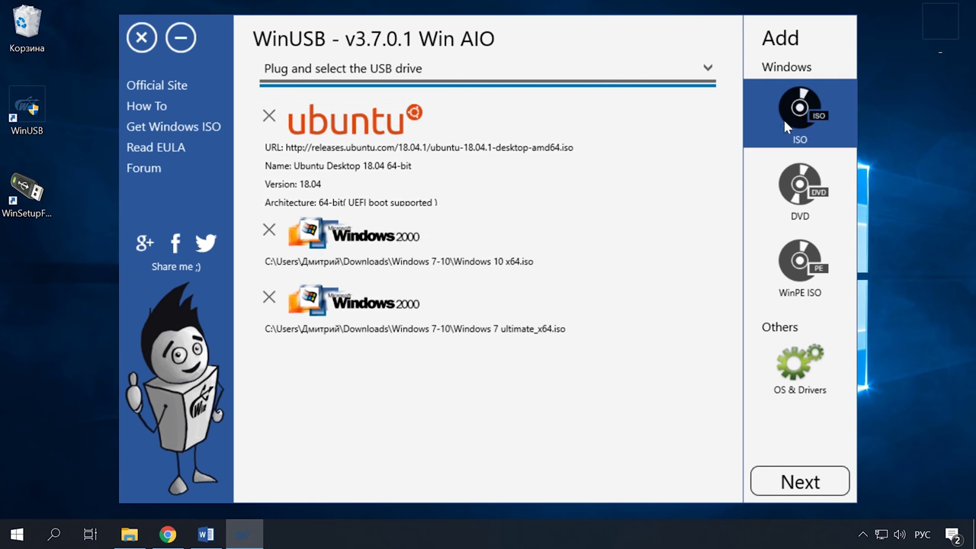
# - Add the Windows 7 ultimate_x86.iso image to the distribution list, keeping its default name
pyautogui.click(807, 130)
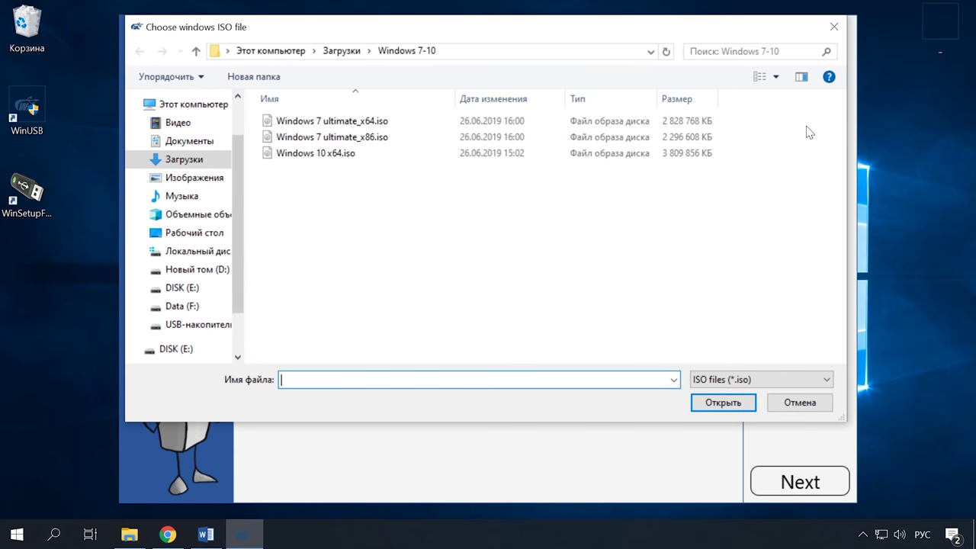
pyautogui.click(374, 138)
pyautogui.click(736, 405)
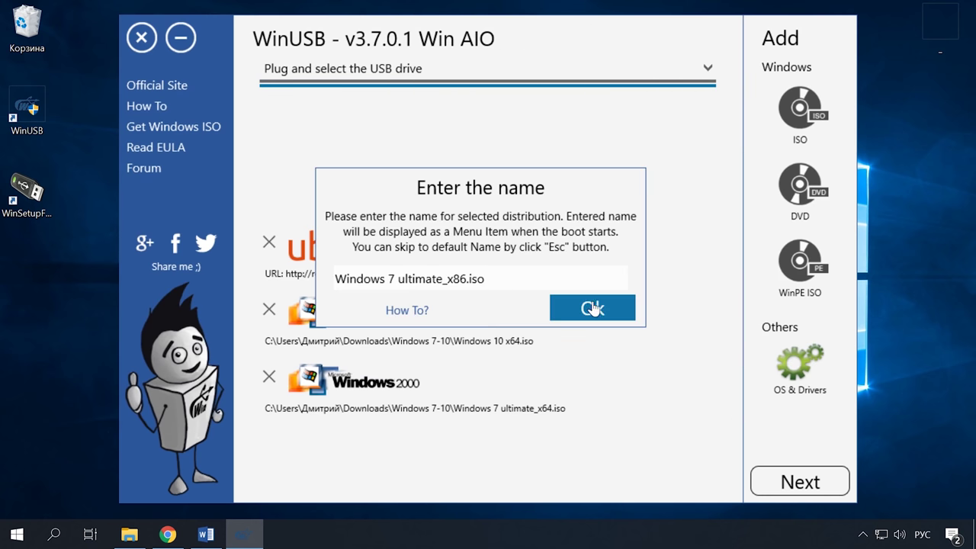
pyautogui.click(603, 309)
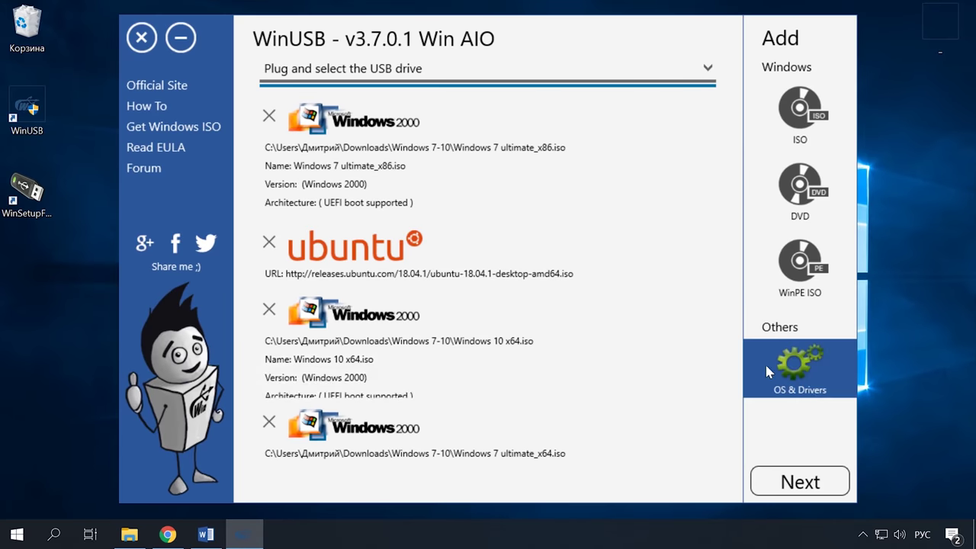
# - Review the AVG rescue, Ubuntu and driver options among the additional distributions and try to add DriverPack Network
pyautogui.click(815, 398)
pyautogui.click(314, 111)
pyautogui.click(241, 111)
pyautogui.click(689, 109)
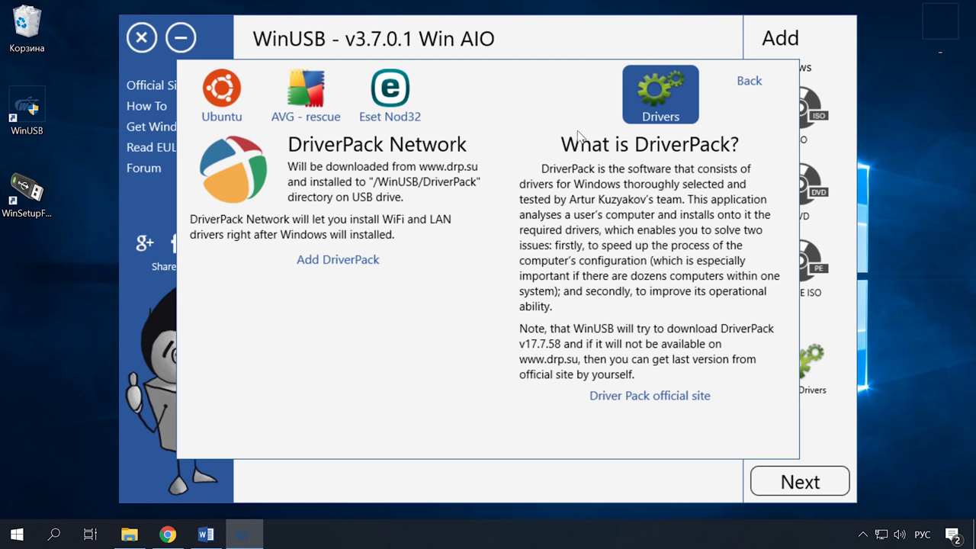
pyautogui.click(365, 261)
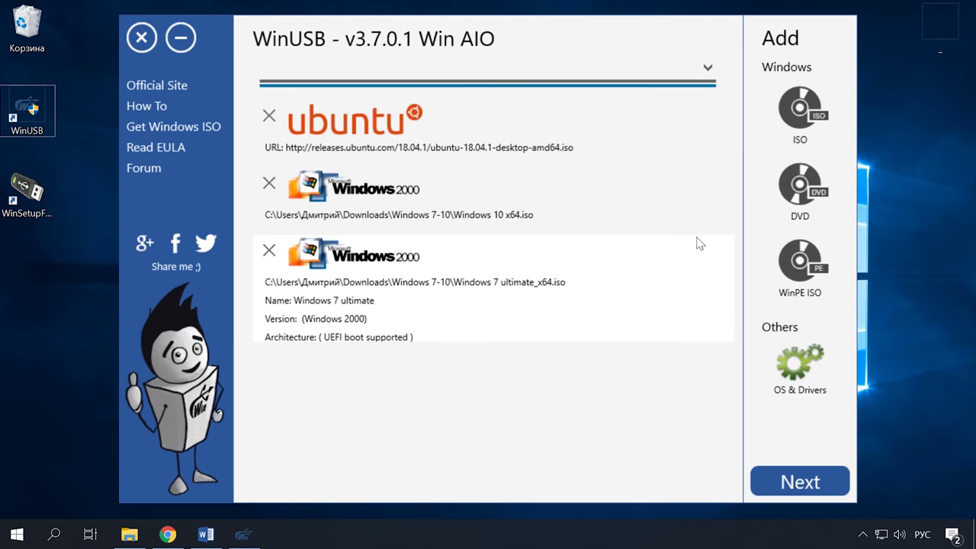
# - Select the removable drive G:\ (14,89Gb) as the target and proceed to its format settings
pyautogui.click(708, 70)
pyautogui.click(449, 119)
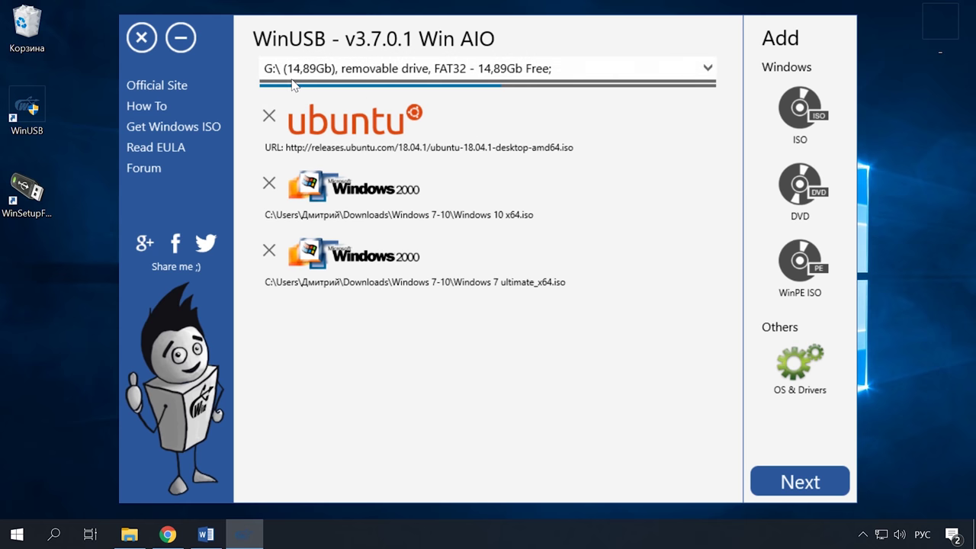
pyautogui.click(811, 494)
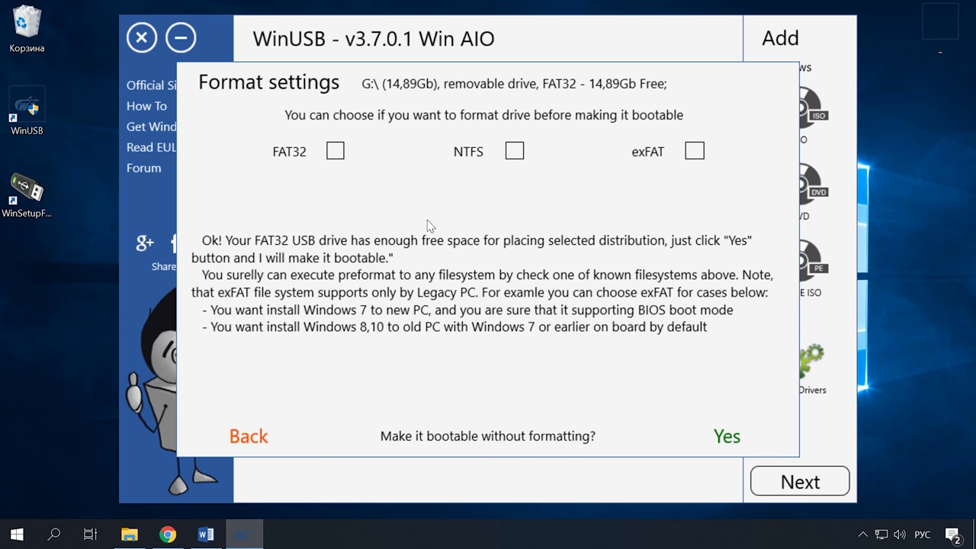
# - Compare the FAT32 and NTFS options, choose FAT32 for drive G:\, and start formatting and writing, accepting the erasure of all data
pyautogui.click(335, 150)
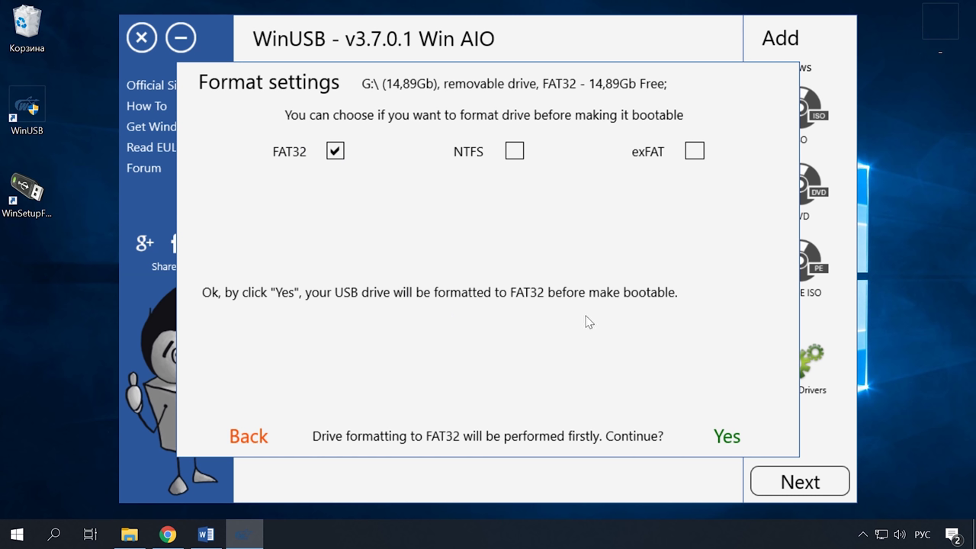
pyautogui.click(514, 153)
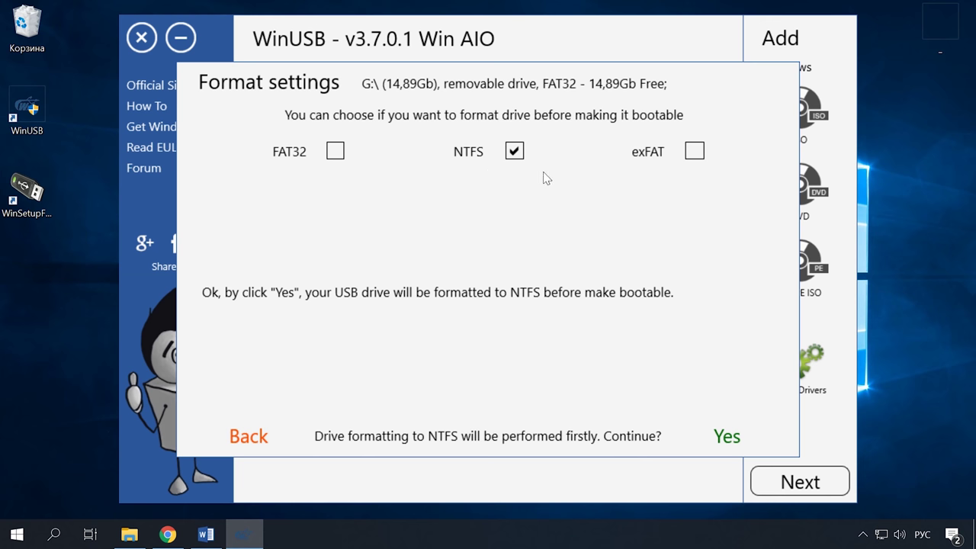
pyautogui.click(336, 154)
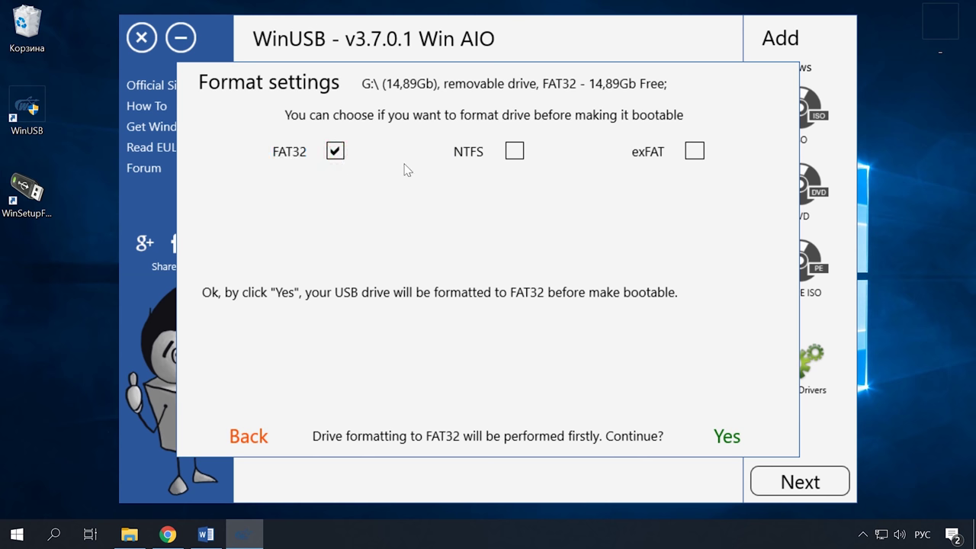
pyautogui.click(729, 441)
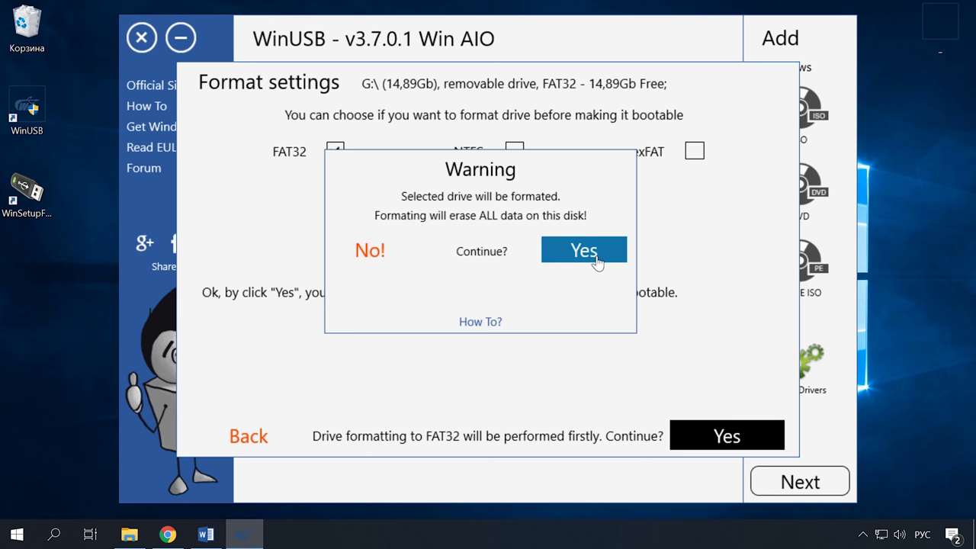
pyautogui.click(596, 260)
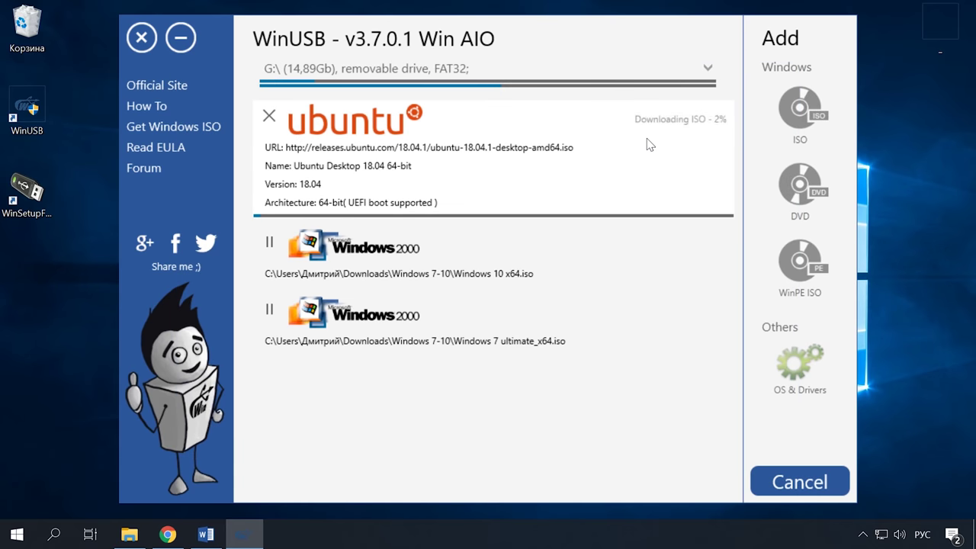
pyautogui.moveTo(631, 205)
pyautogui.click(912, 286)
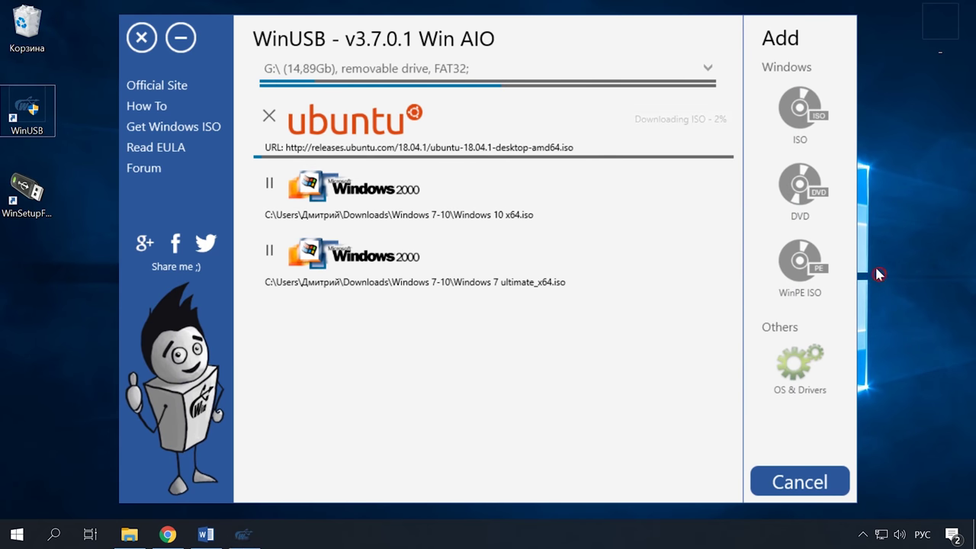
pyautogui.moveTo(652, 150)
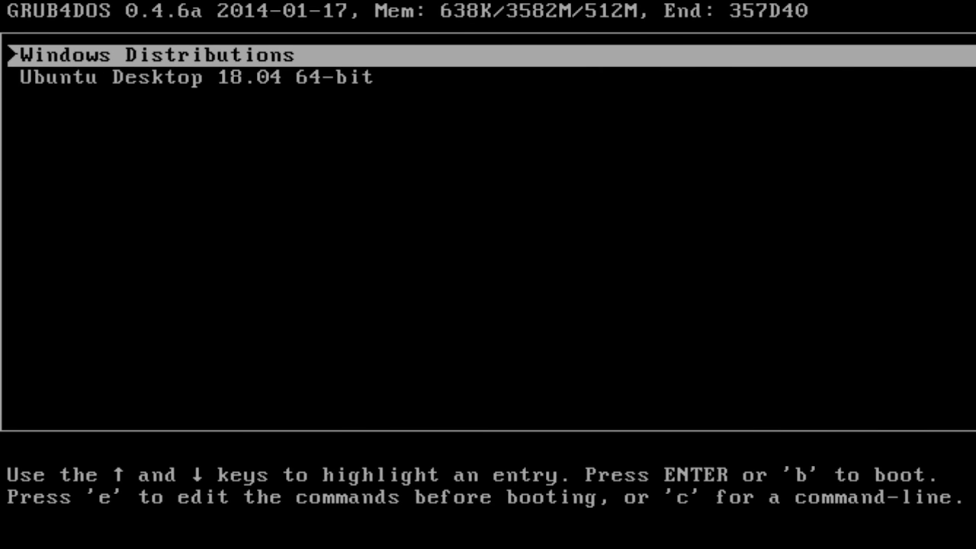
# - Open the Windows Distributions entry in the USB drive's GRUB4DOS boot menu
pyautogui.press('Down')
pyautogui.press('Up')
pyautogui.press('Return')
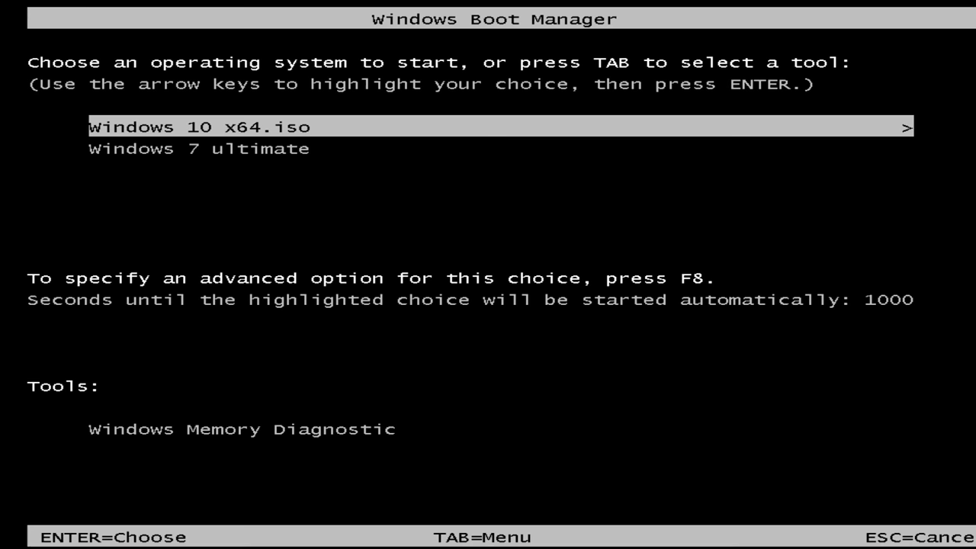